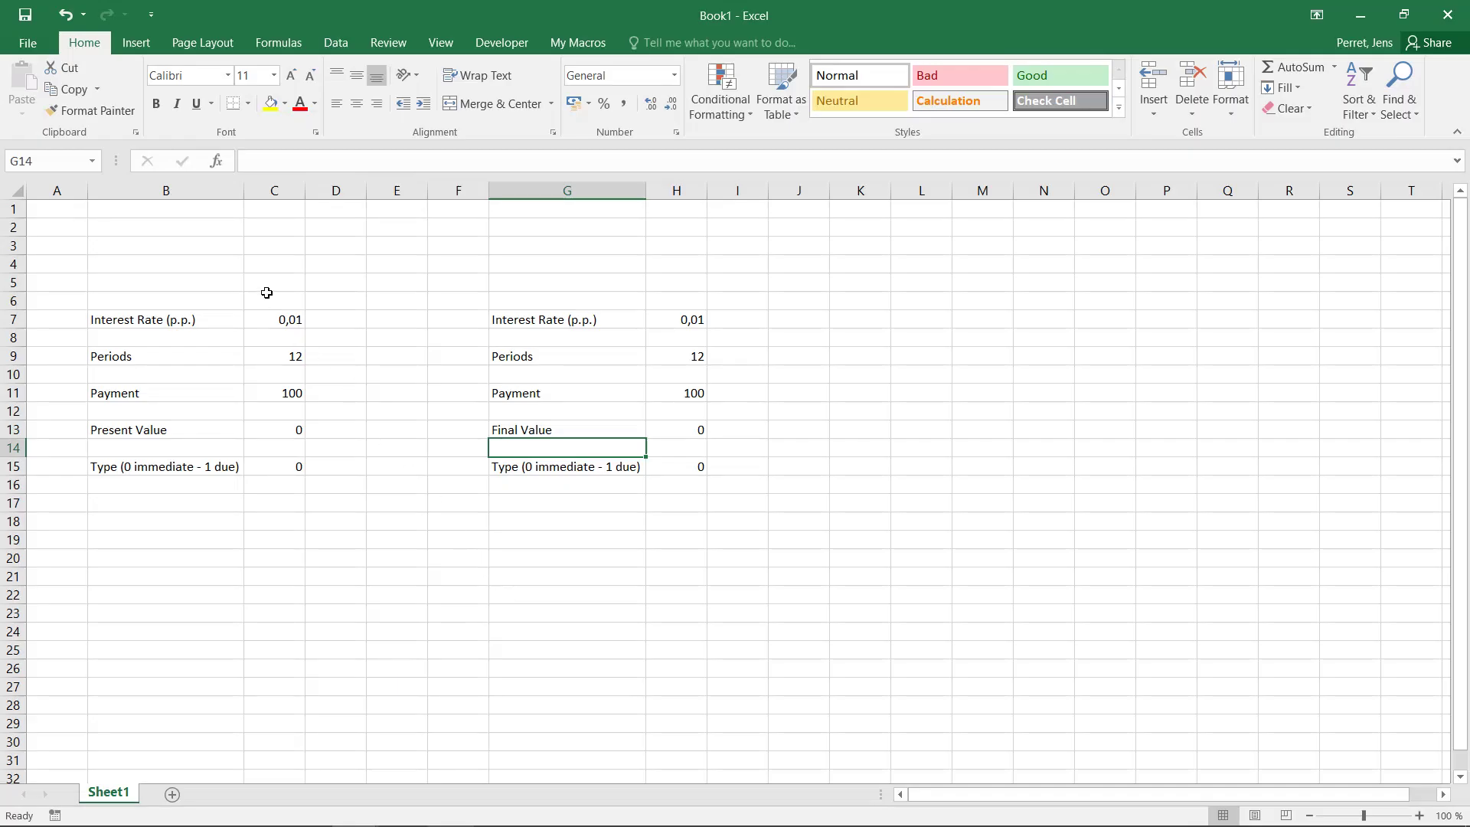
Step: Enter the column headings FV in C2 and PV in D2
click(268, 229)
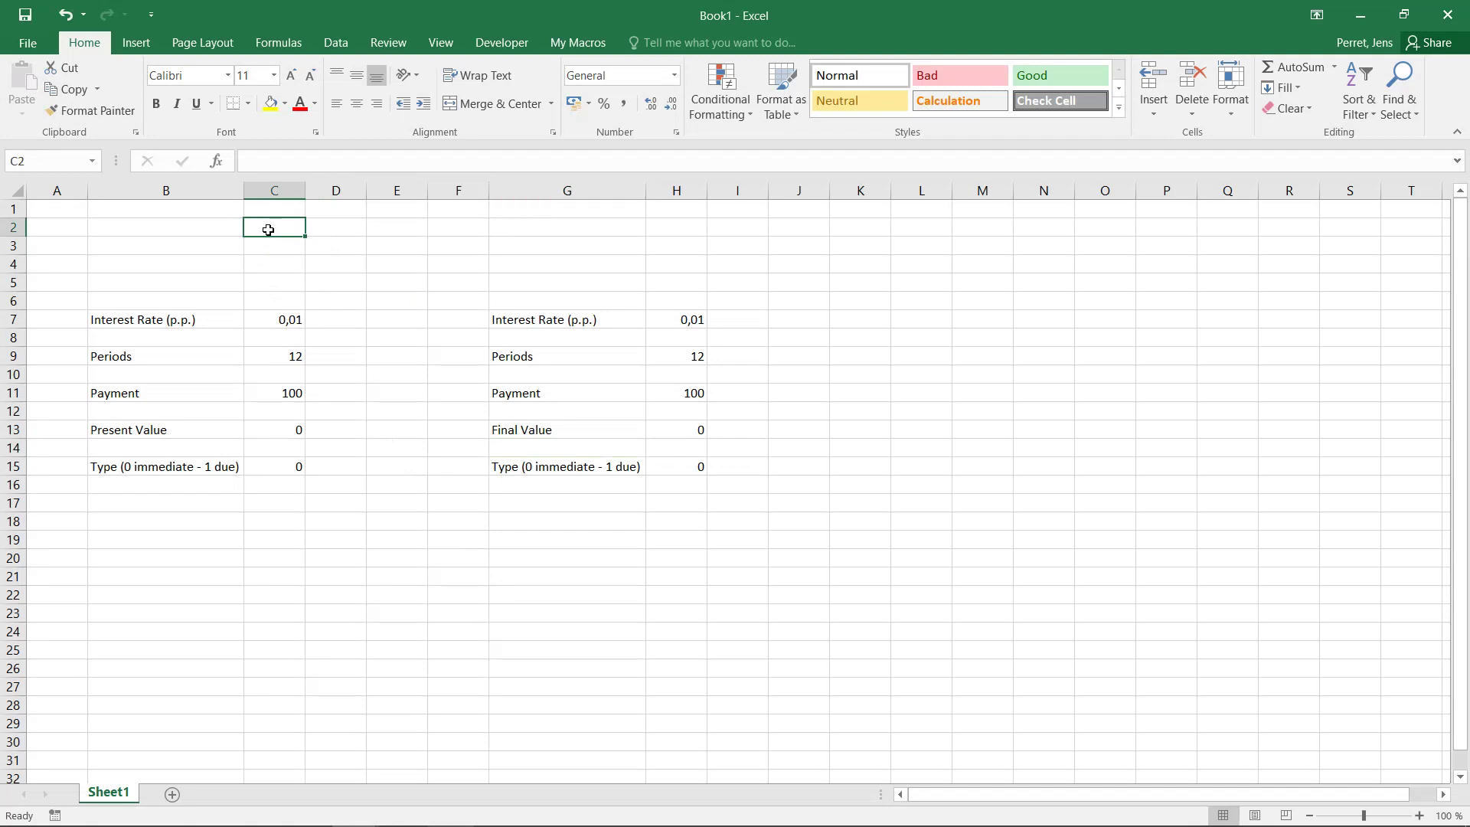
text(FV)
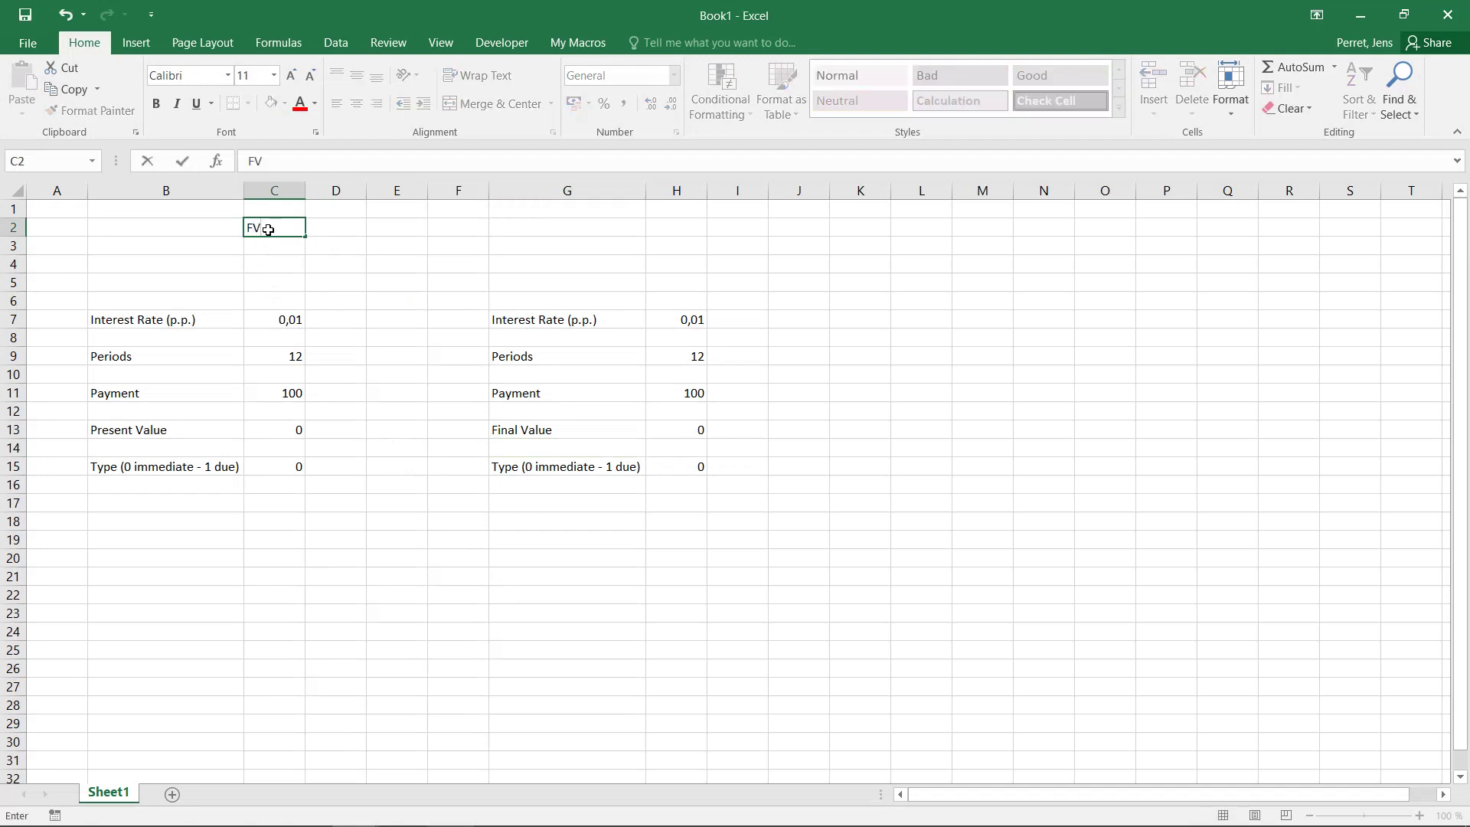
key(Tab)
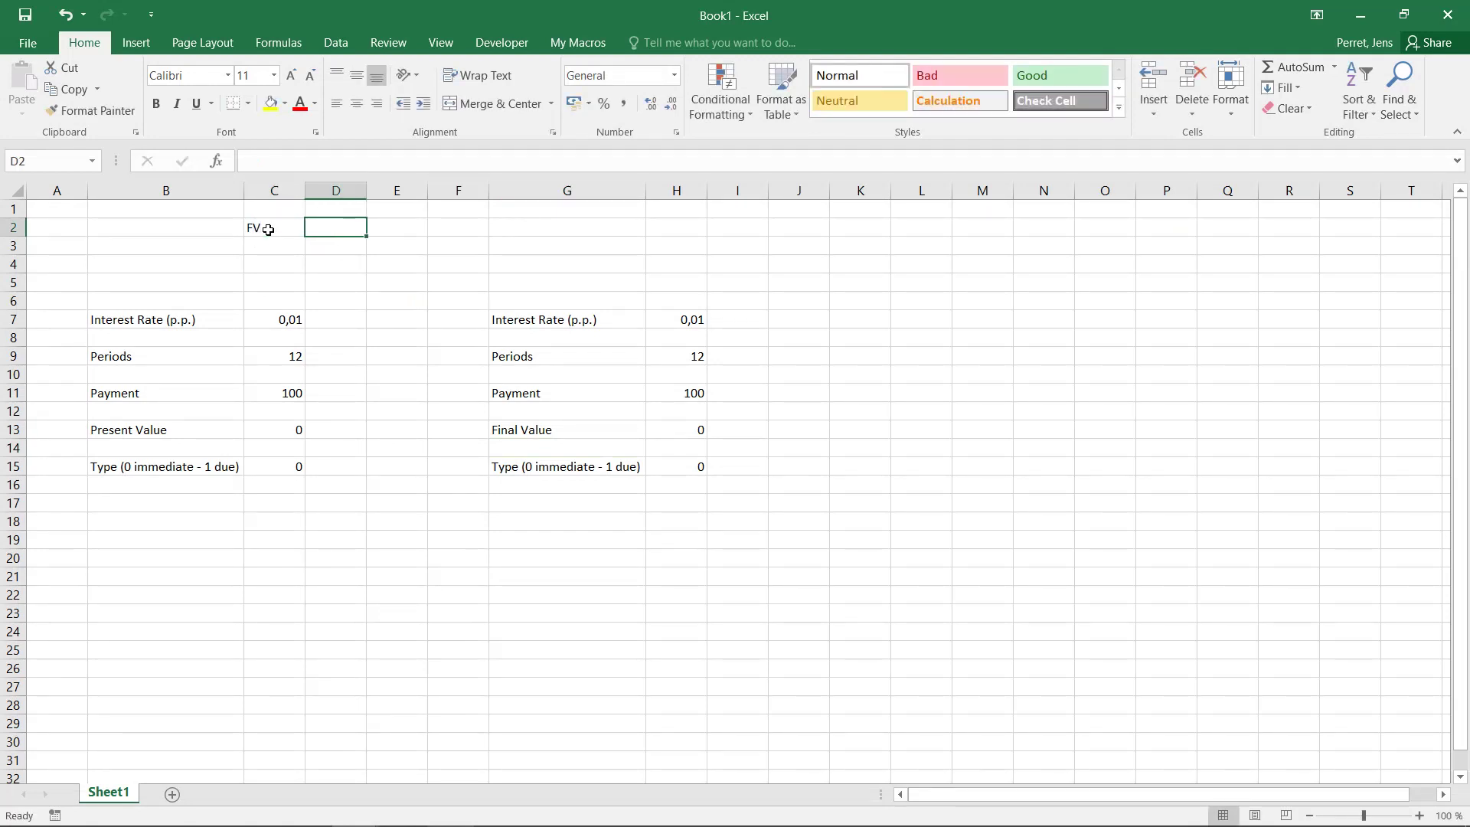
text(PV)
click(282, 248)
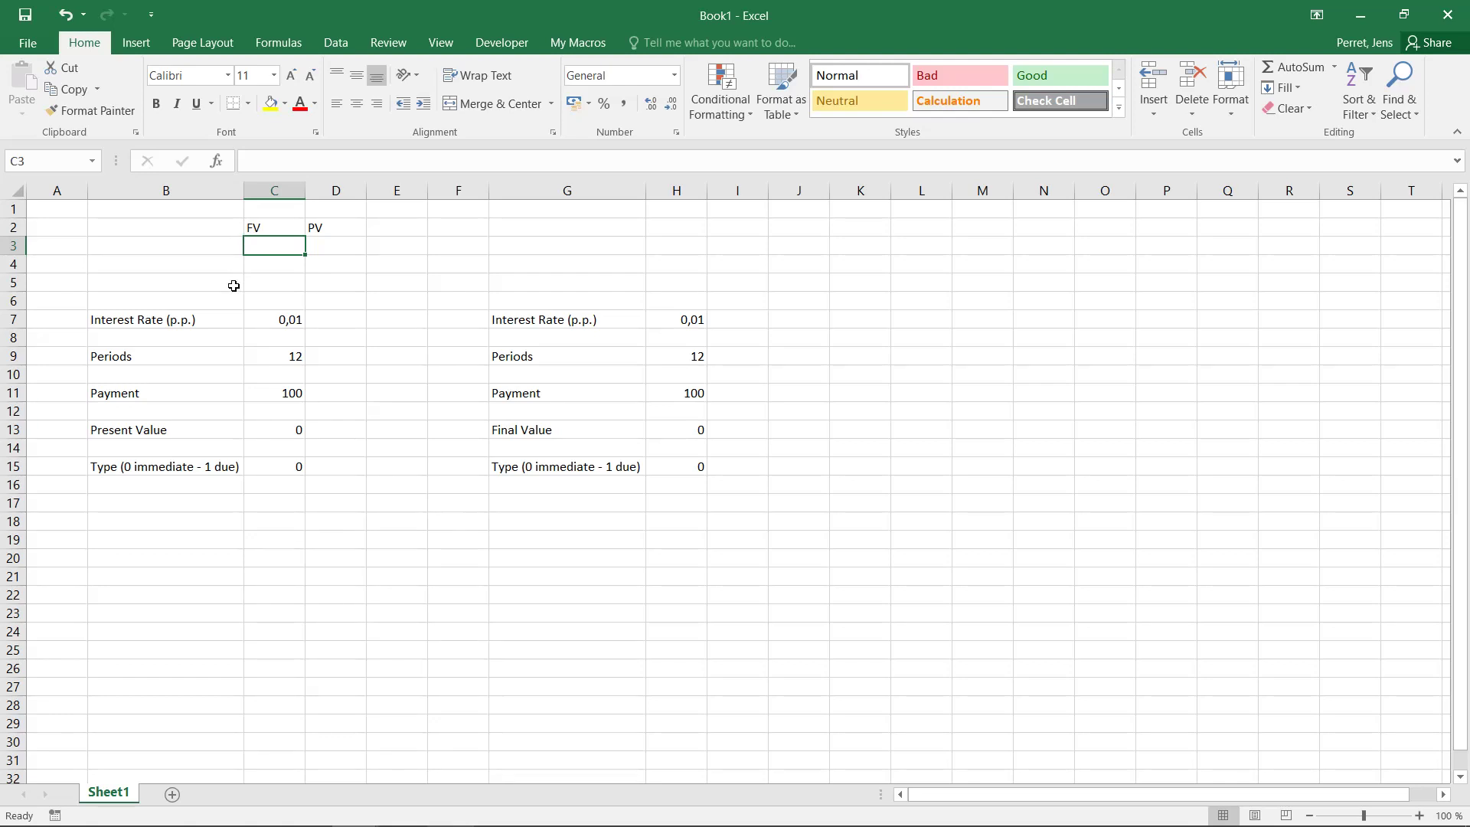
Step: Label cell B5 as FV
click(234, 286)
text(FV)
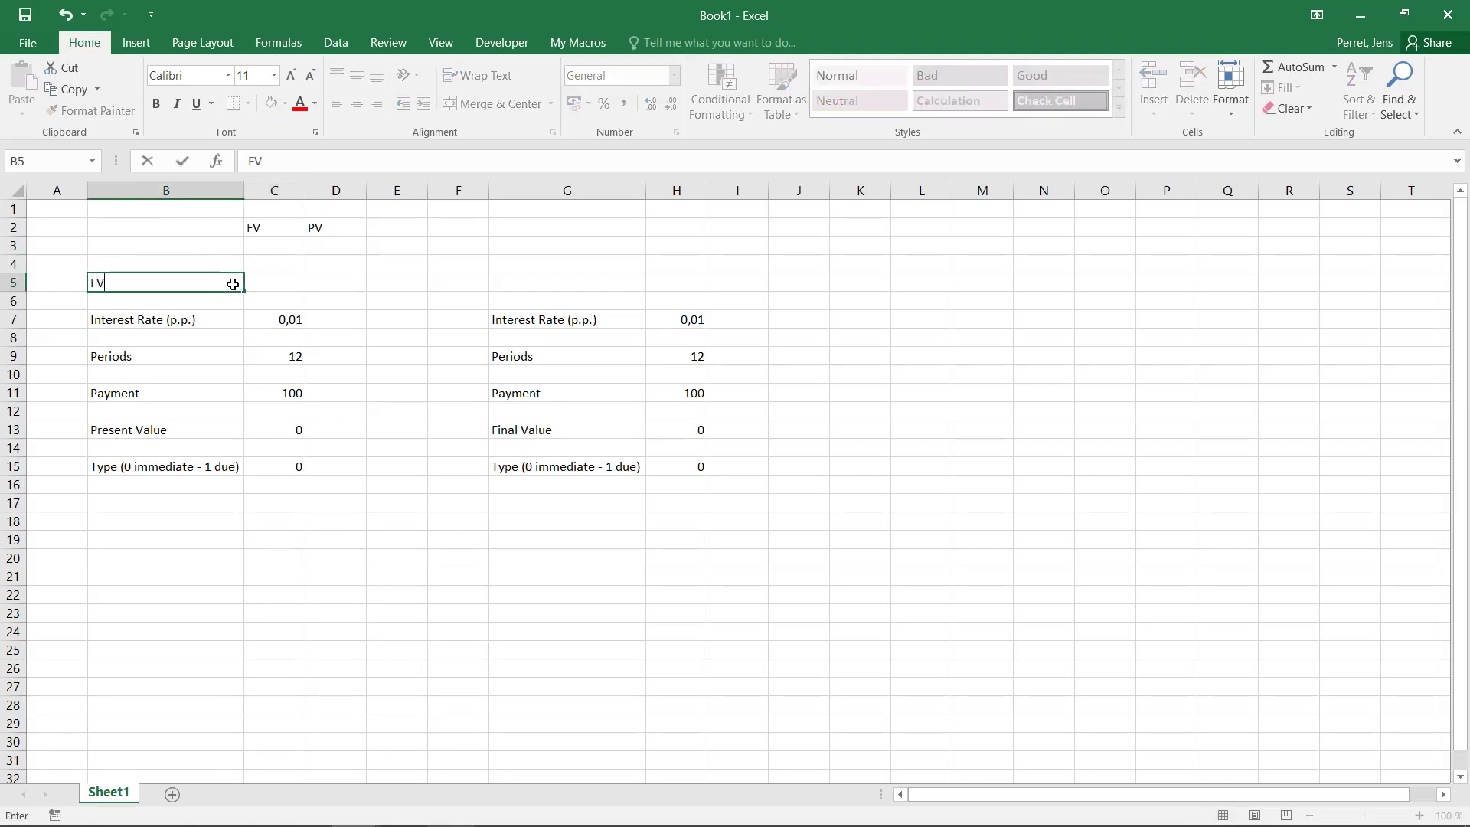
key(Tab)
Step: Enter =FV(C7;C9;C11;C13;0) in C5, returning -1.268,25 €
text(=FV()
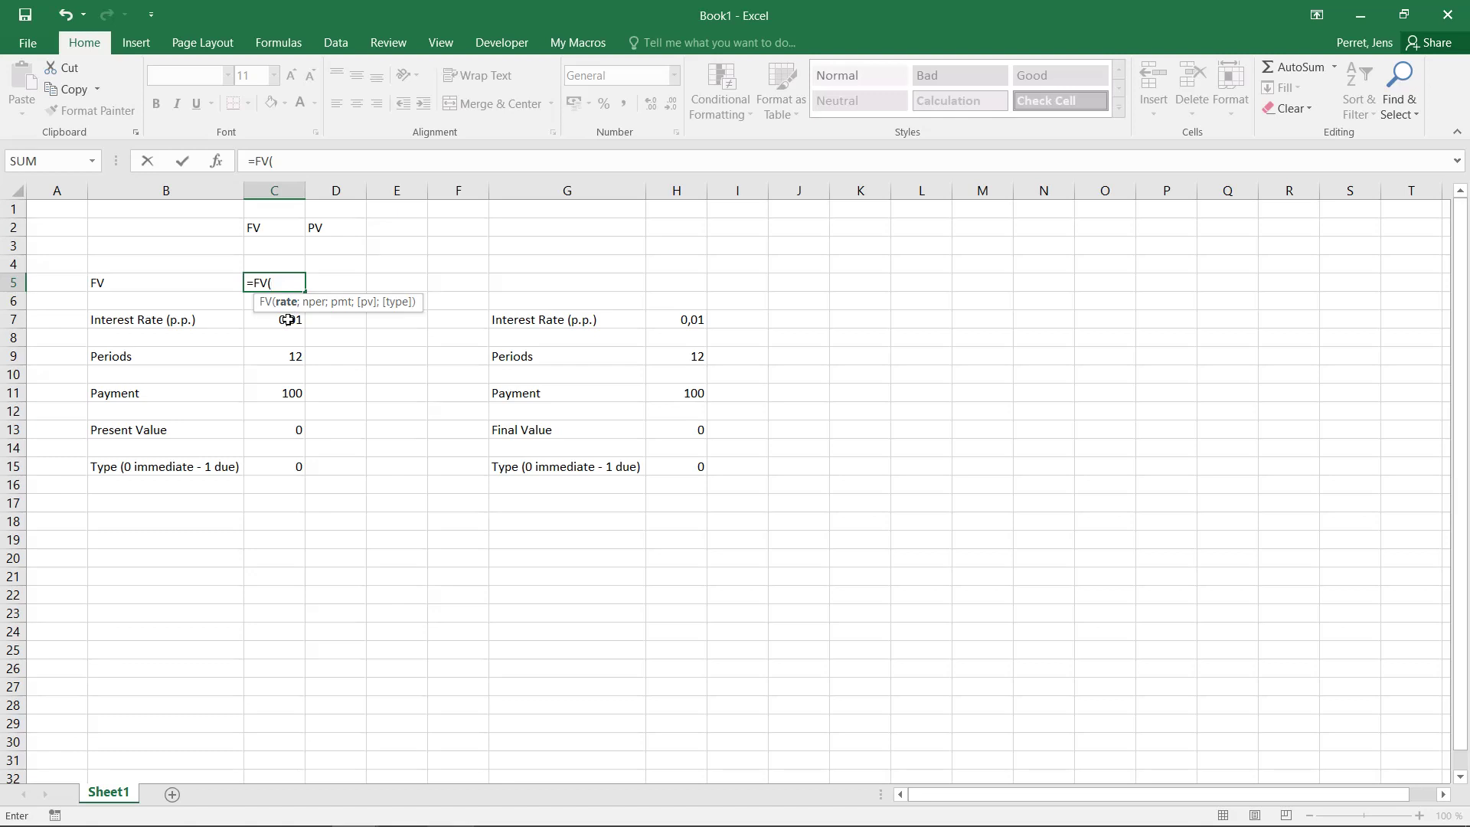
click(288, 320)
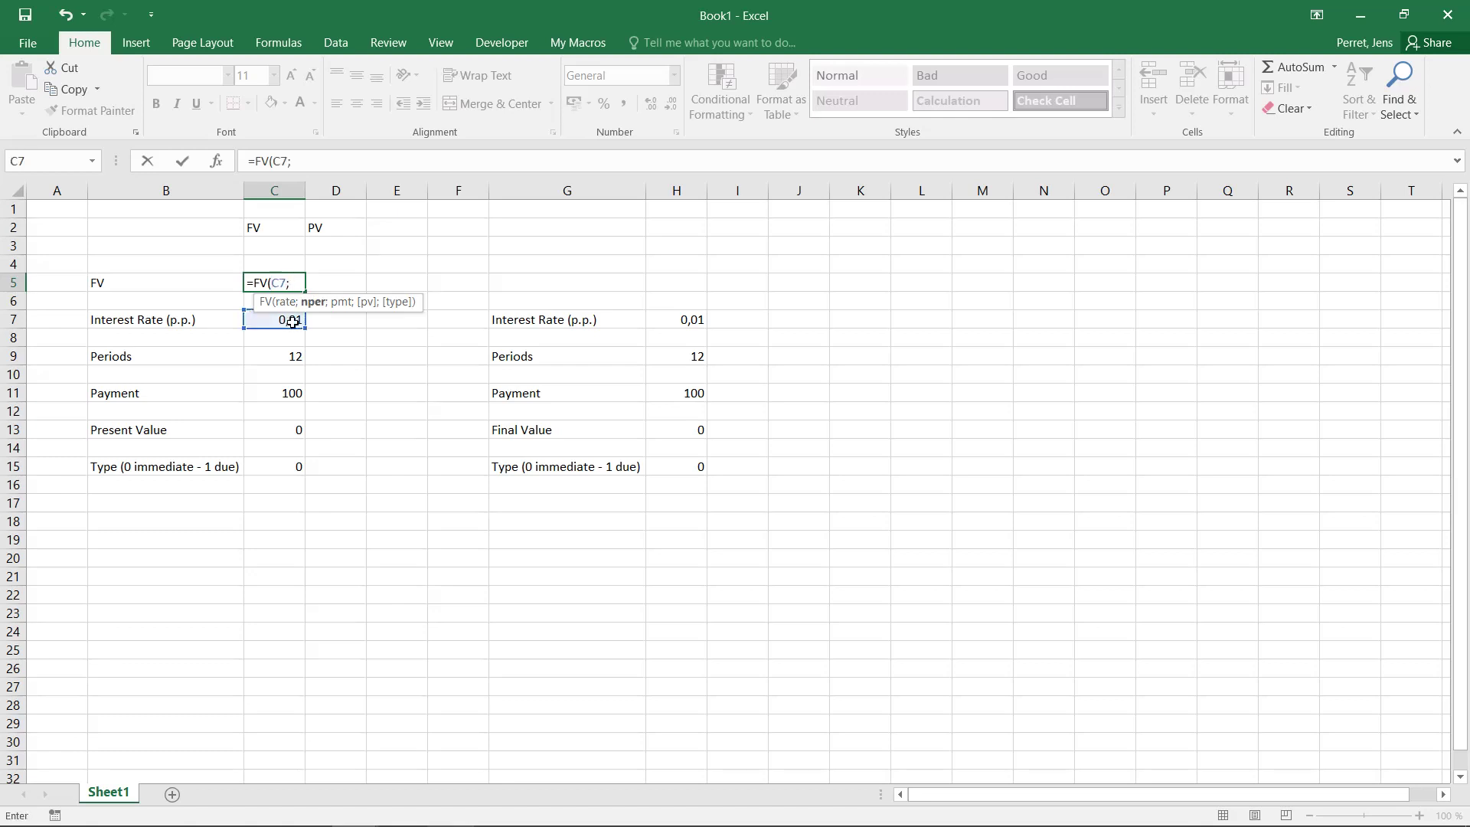
text(;)
click(291, 355)
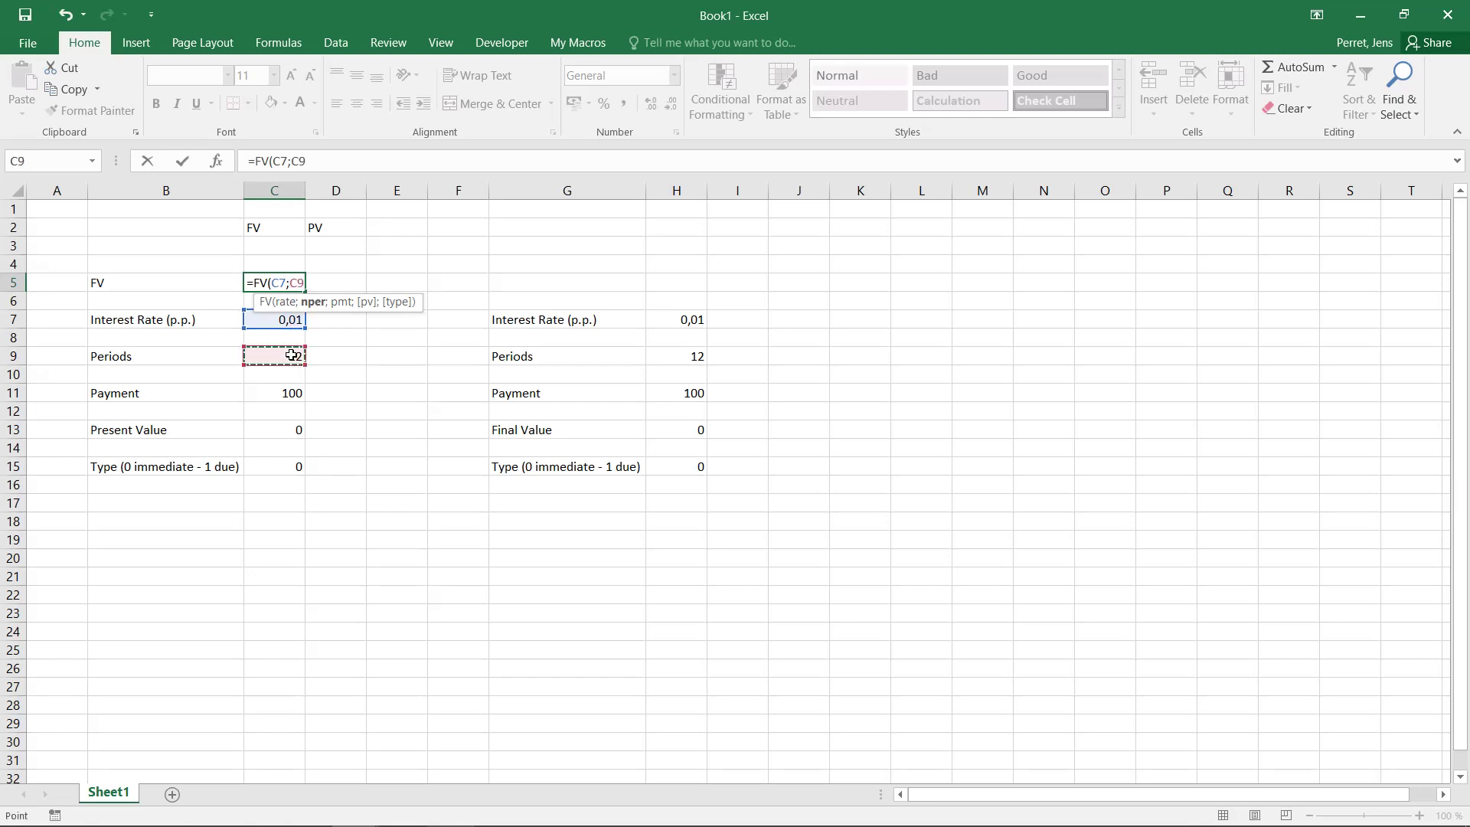
text(;)
click(289, 394)
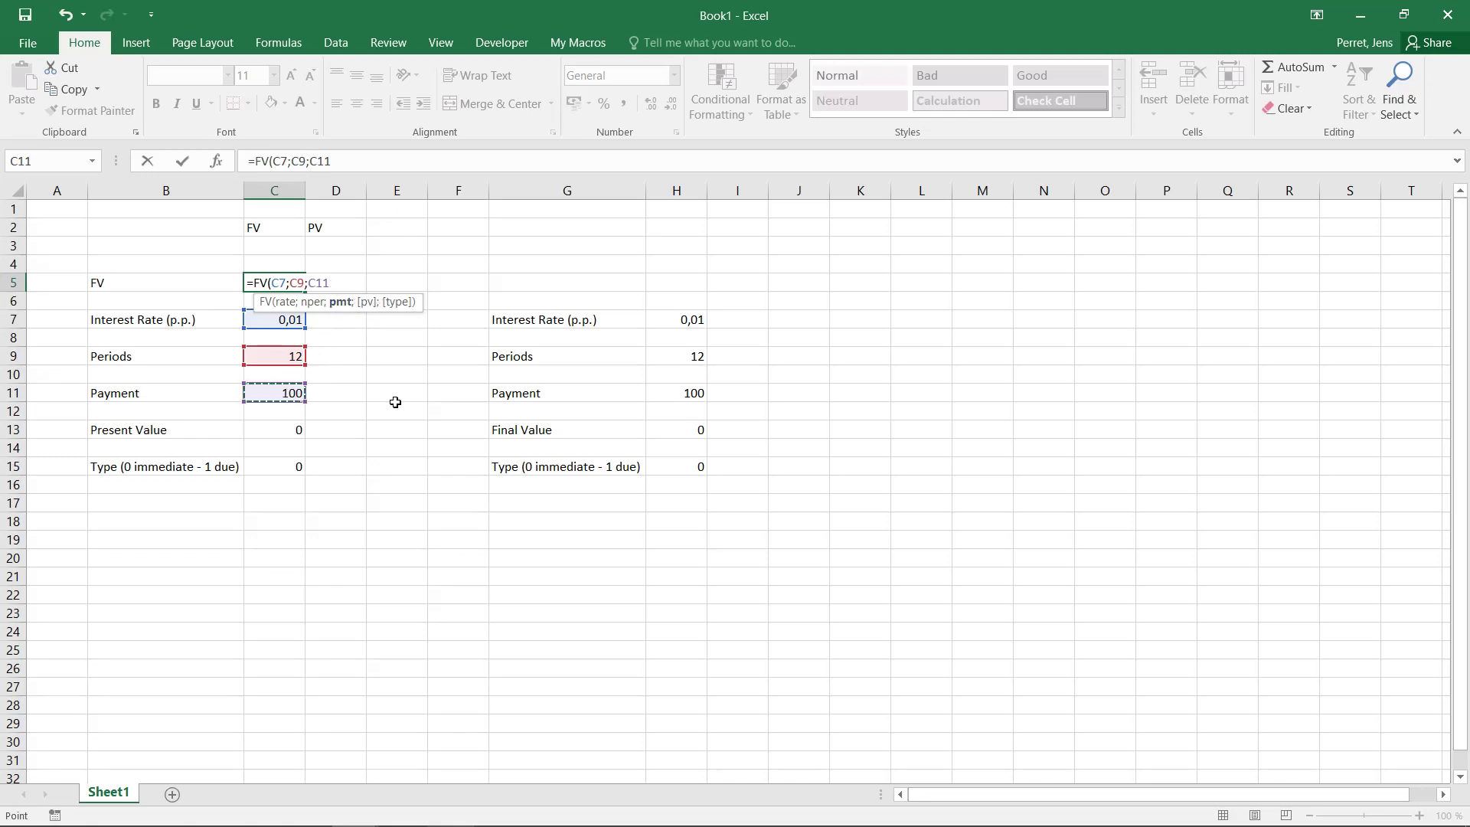
text(;)
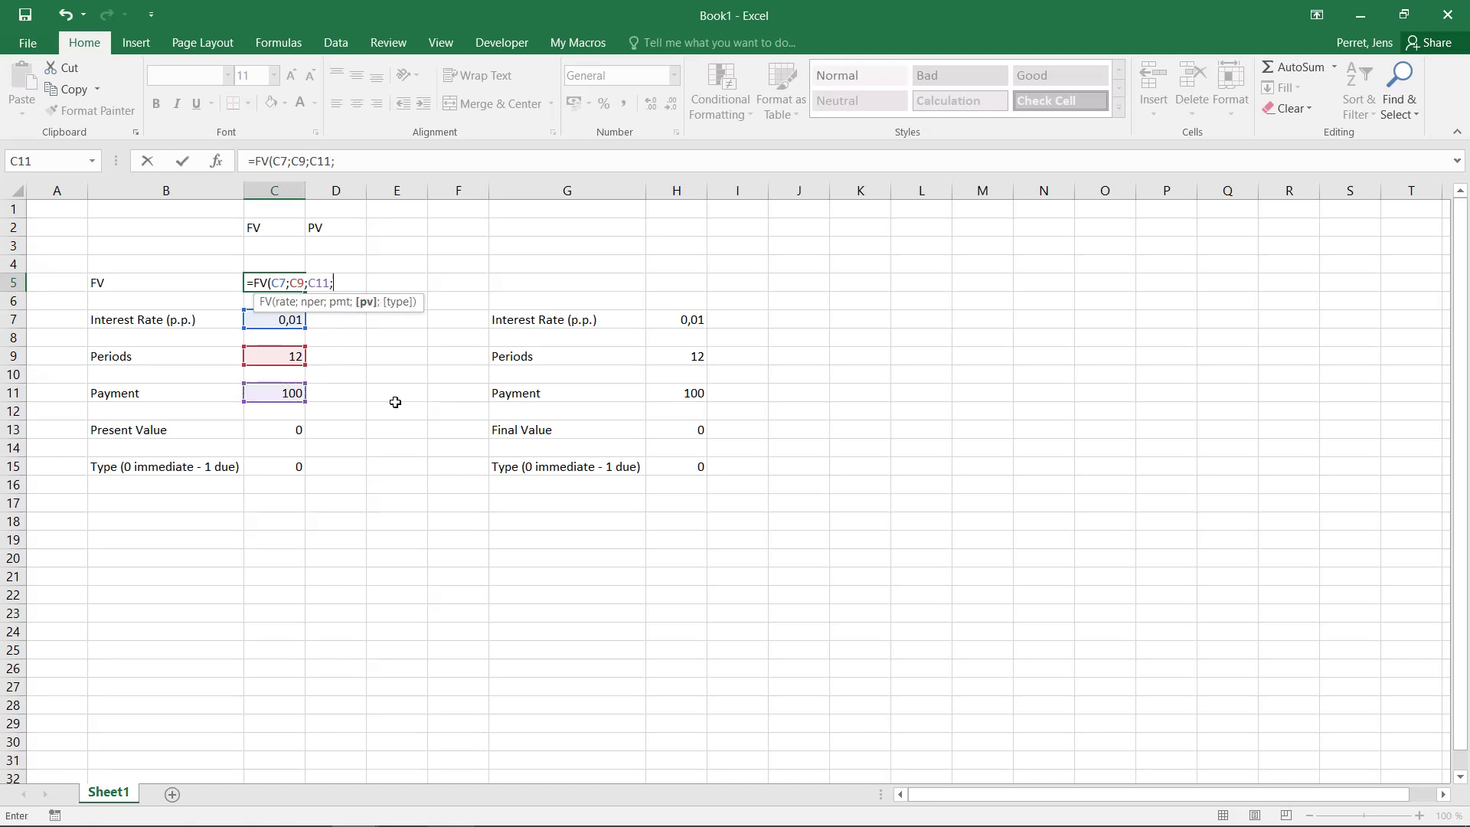
click(283, 429)
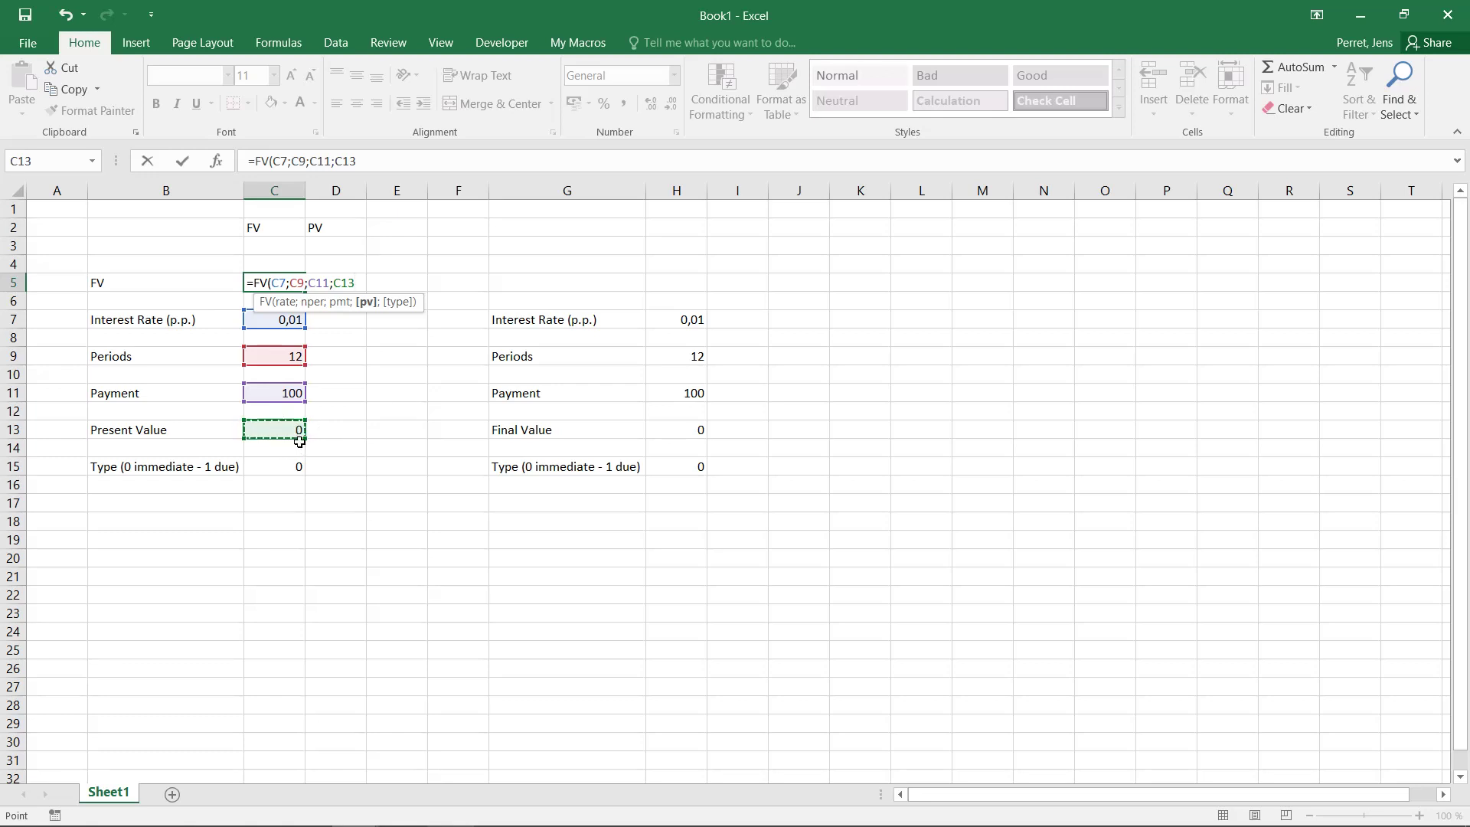
text(;)
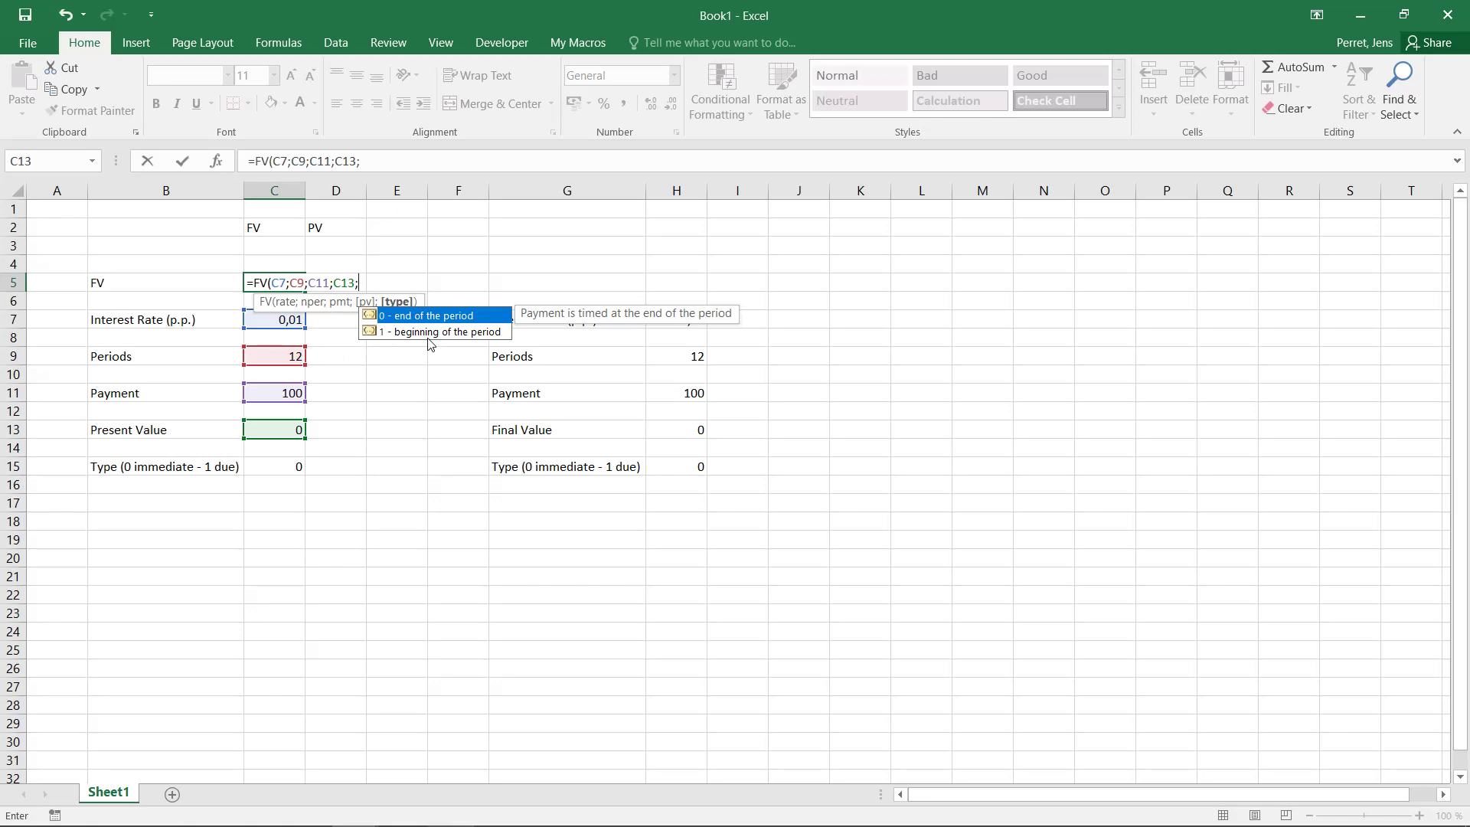
text(0))
key(Return)
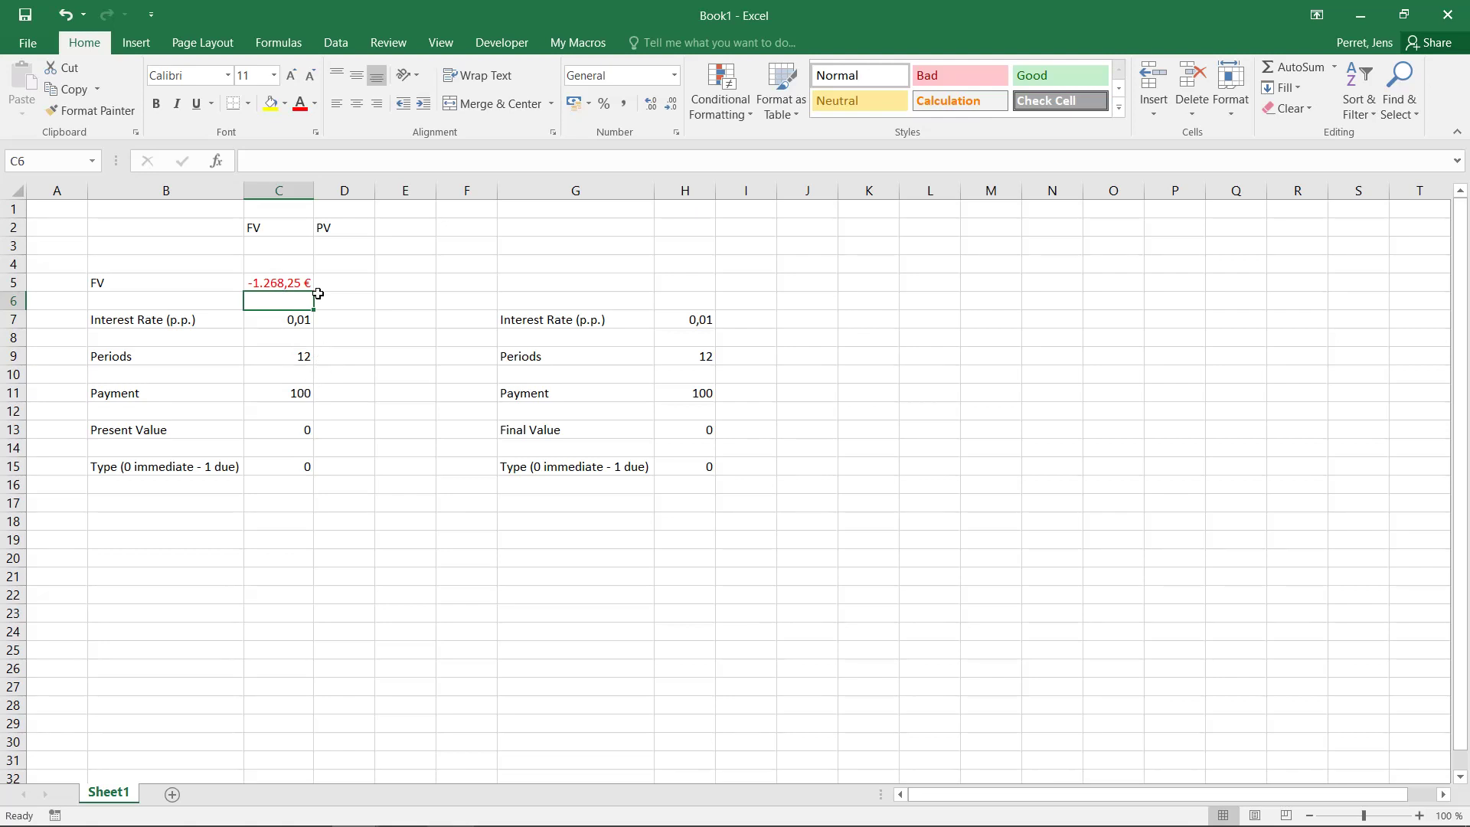
Step: Label cell G5 as PV
click(525, 276)
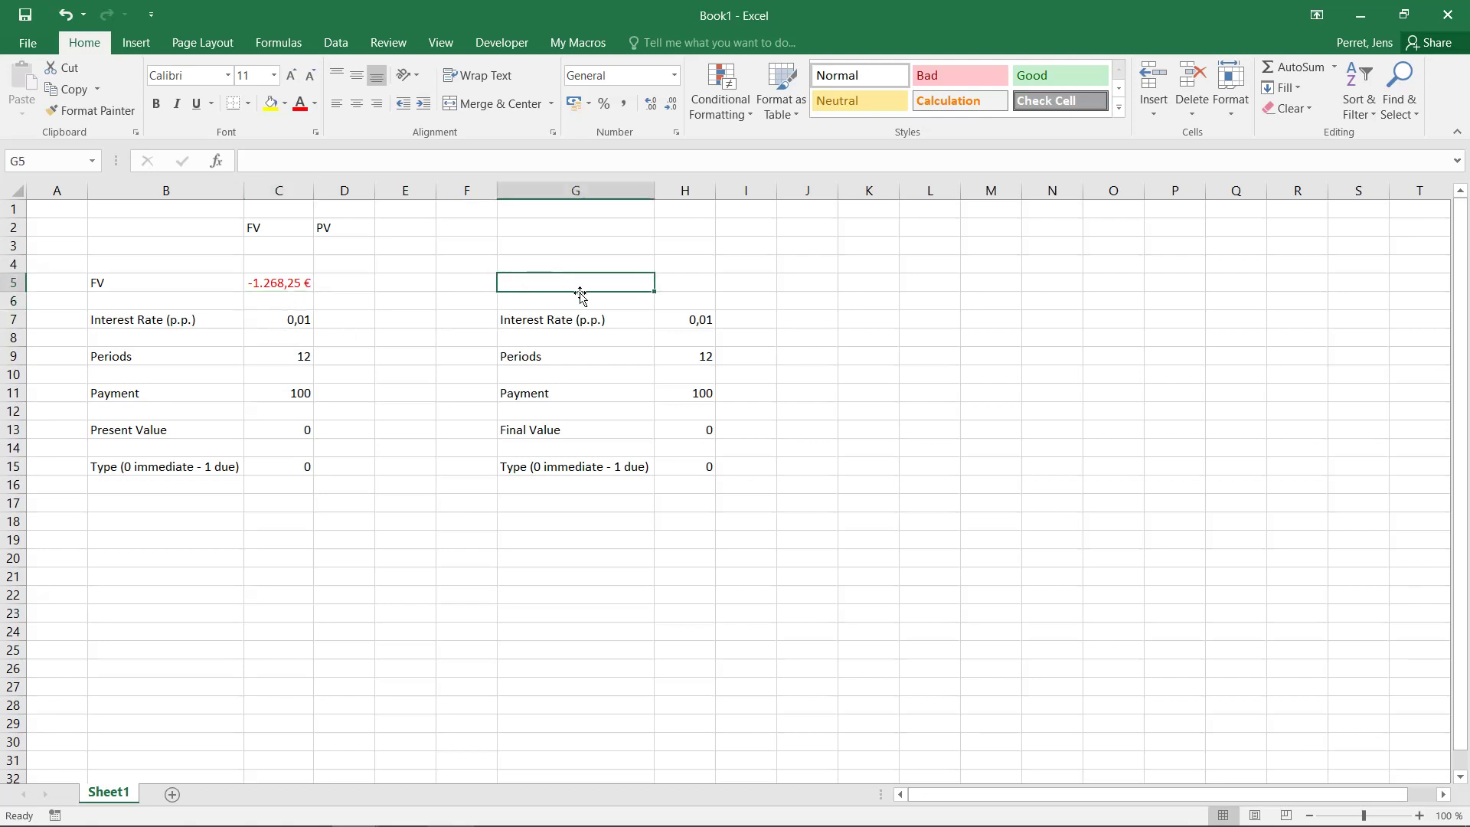
text(PV)
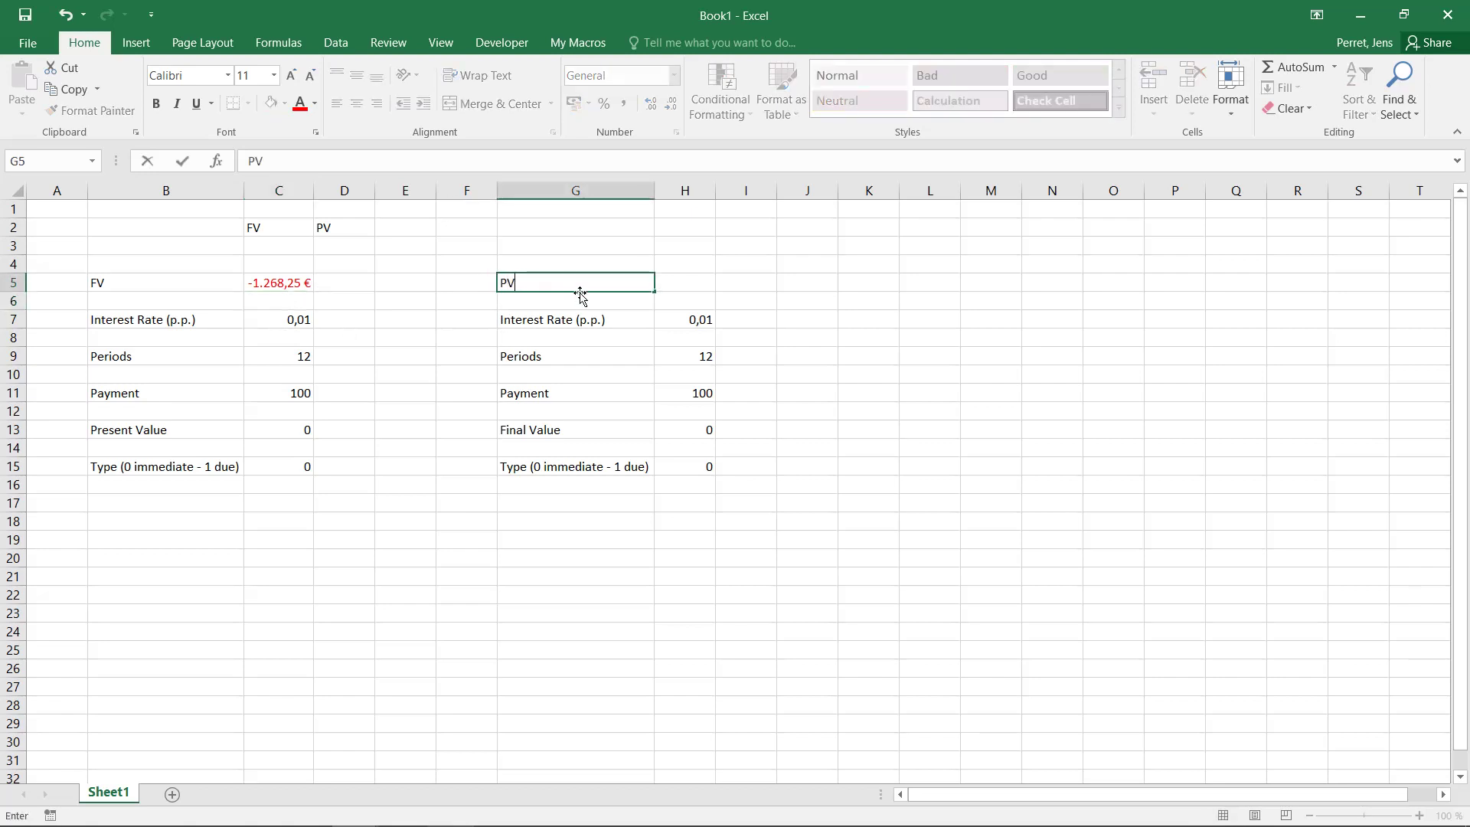
click(697, 281)
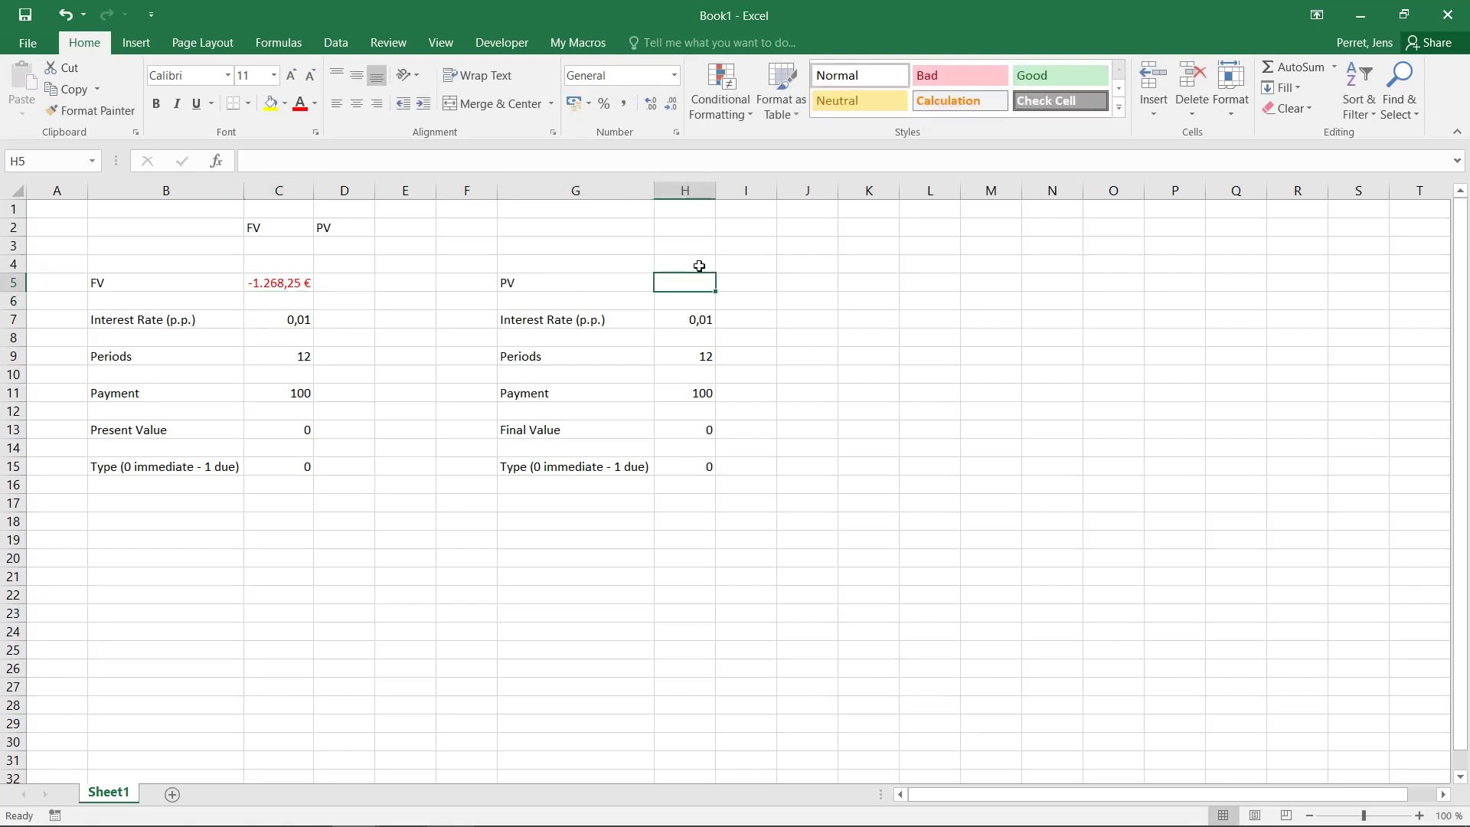
Step: Enter a PV formula in H5 using H7, H9, H11 and H13, returning -1.125,51 €
text(=PV)
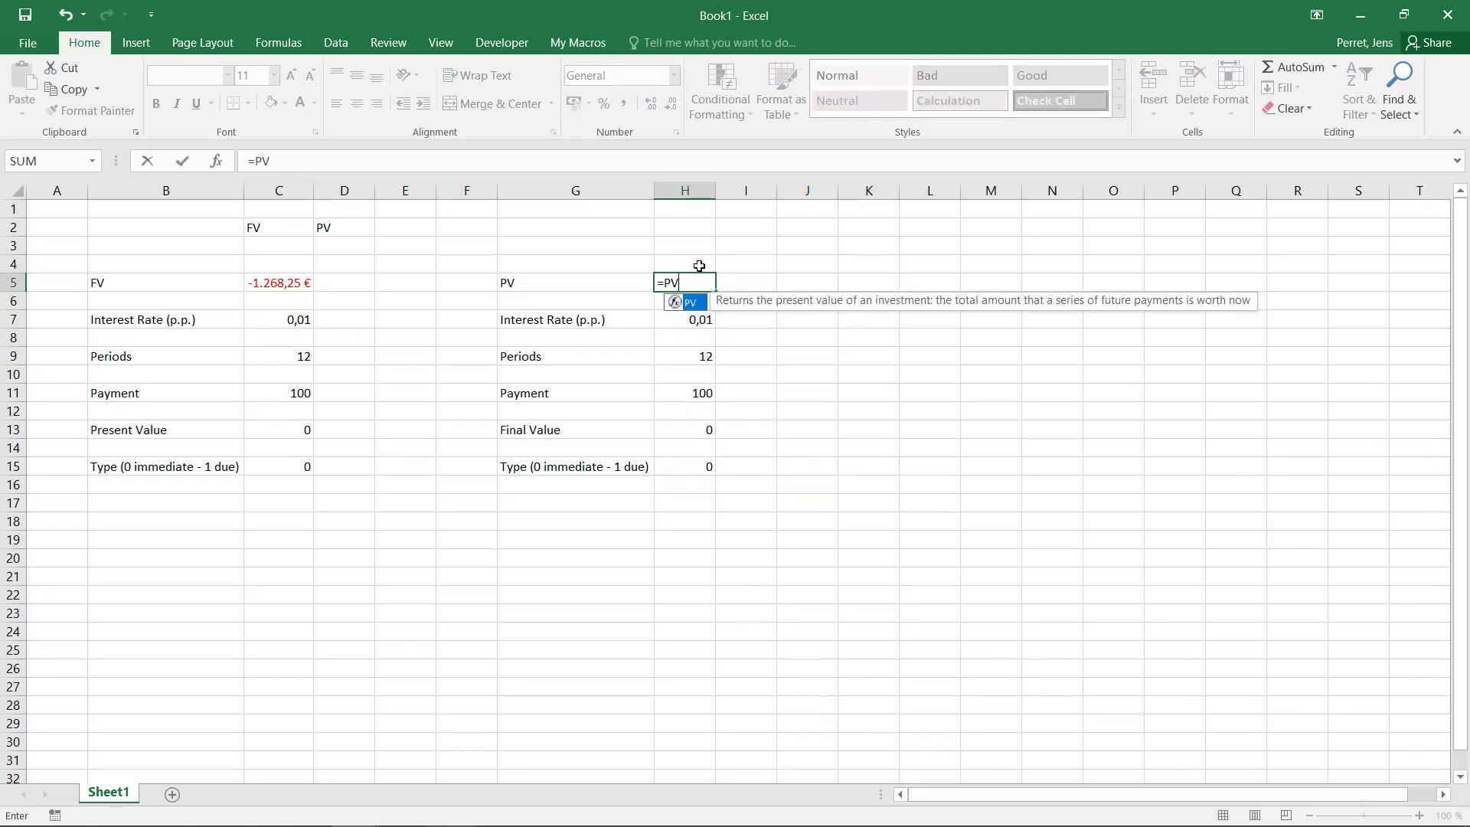
text(()
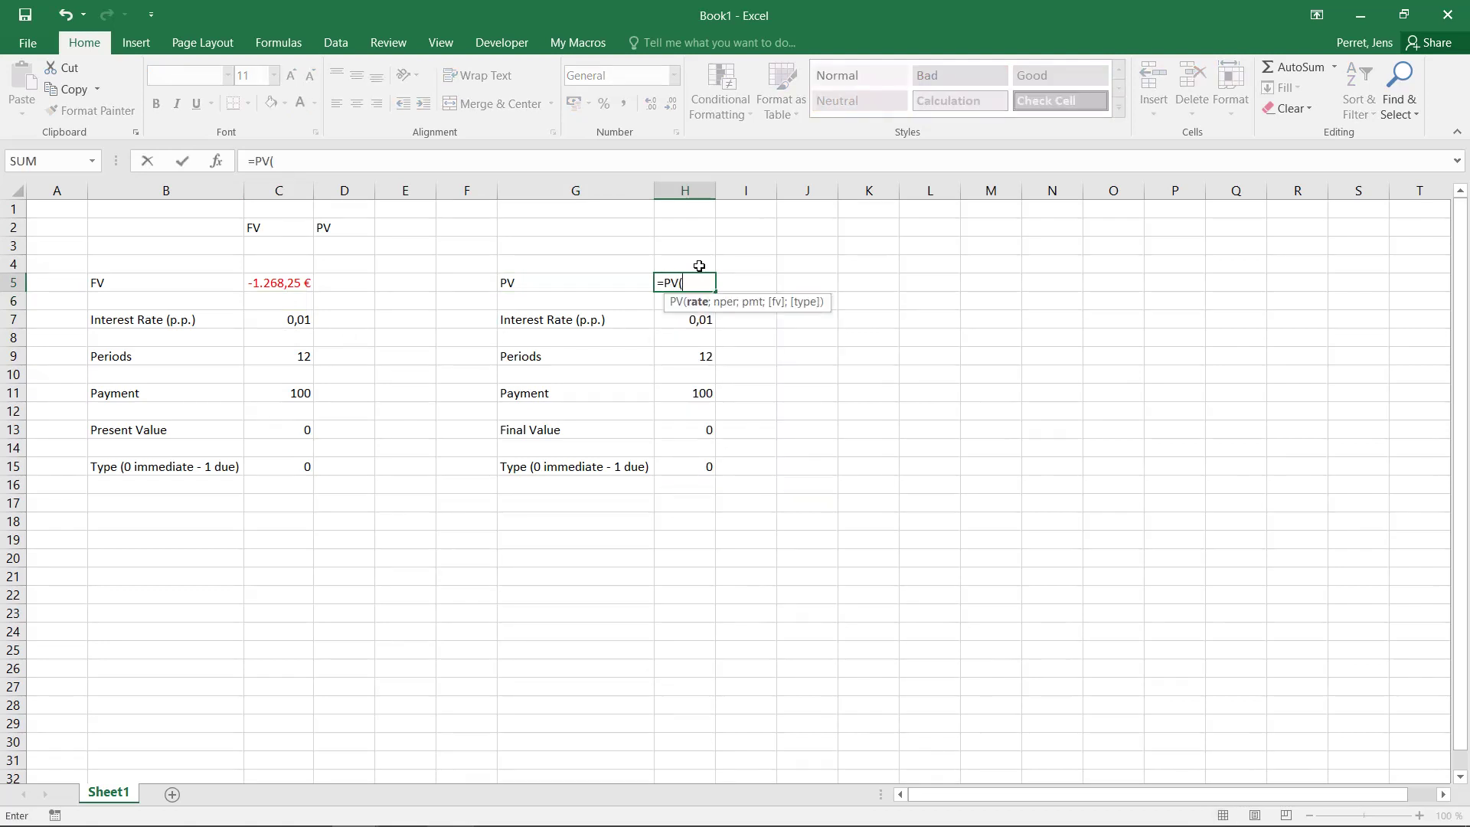
click(694, 324)
text(;)
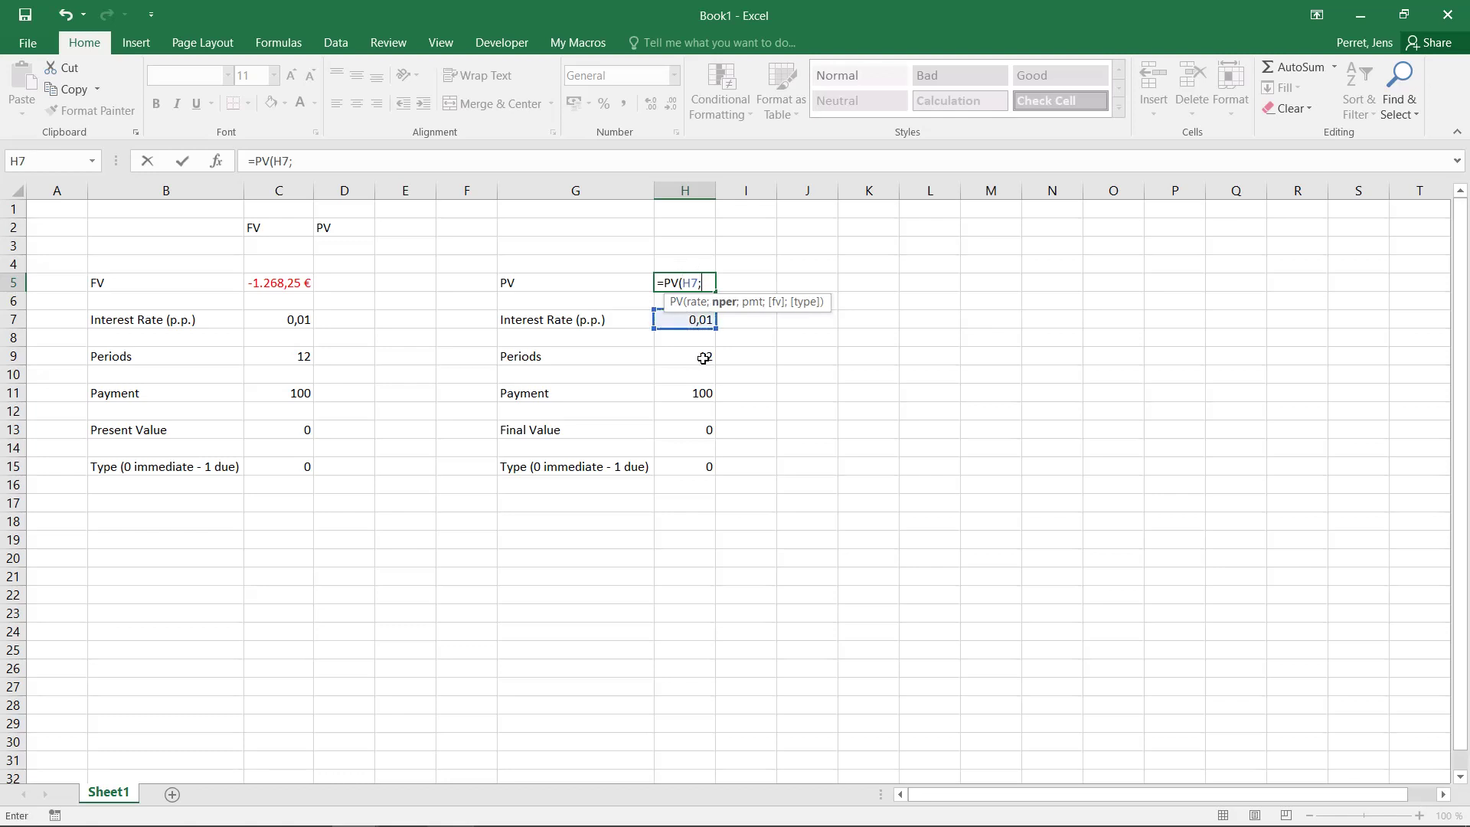
click(704, 358)
text(;)
click(700, 394)
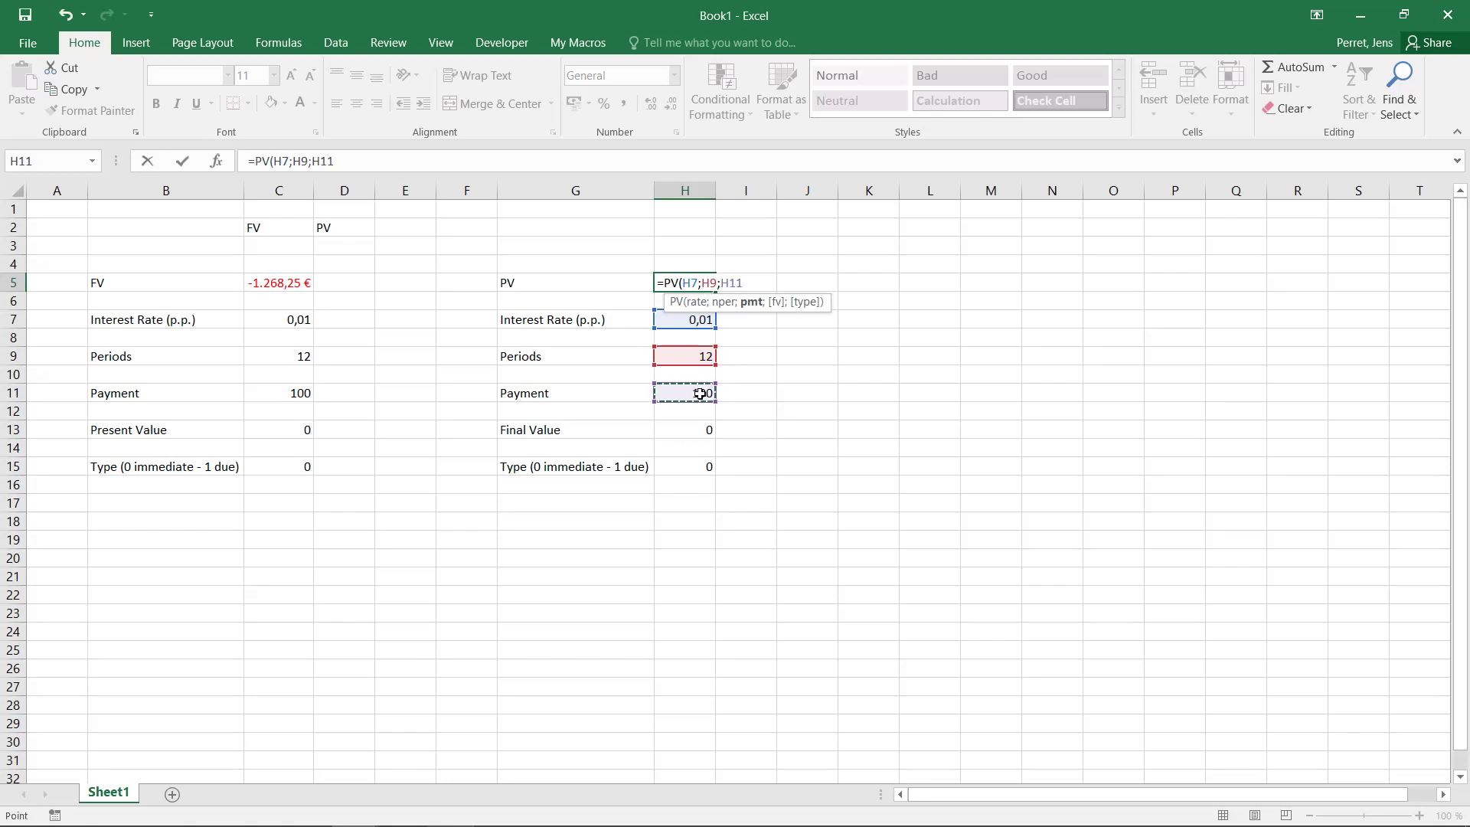
text(;)
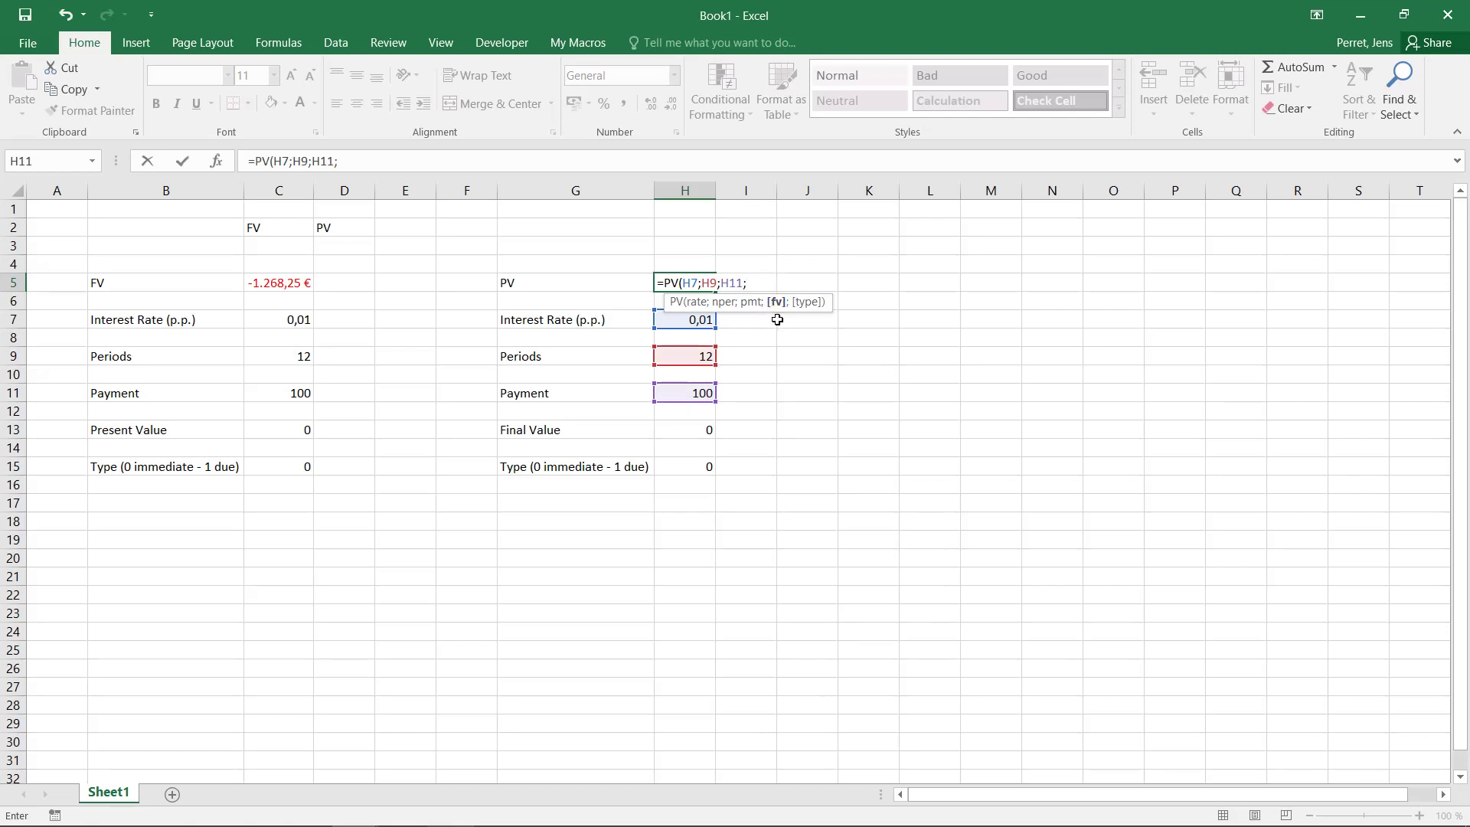
click(705, 429)
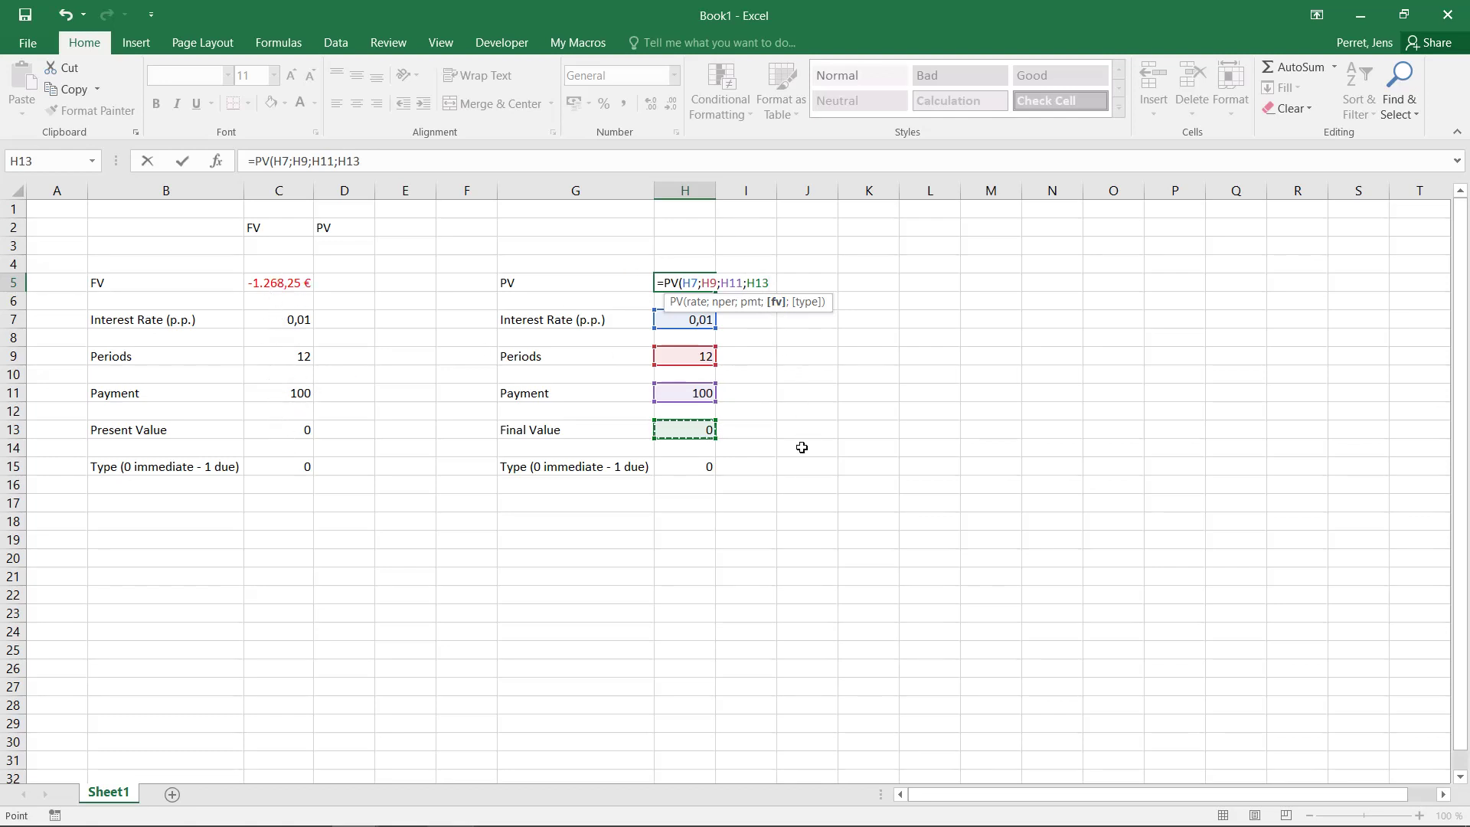
text(;0)
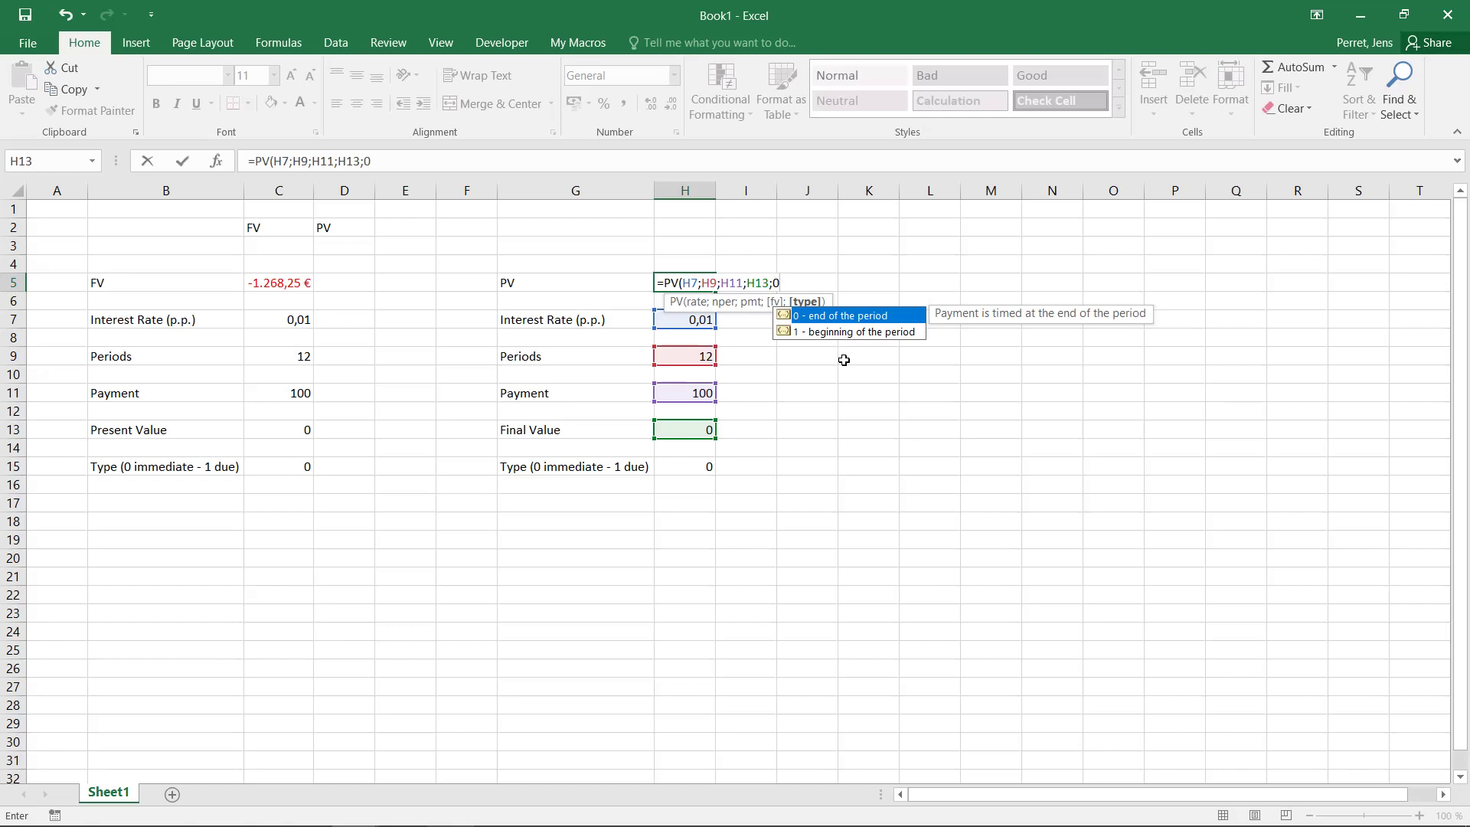
text())
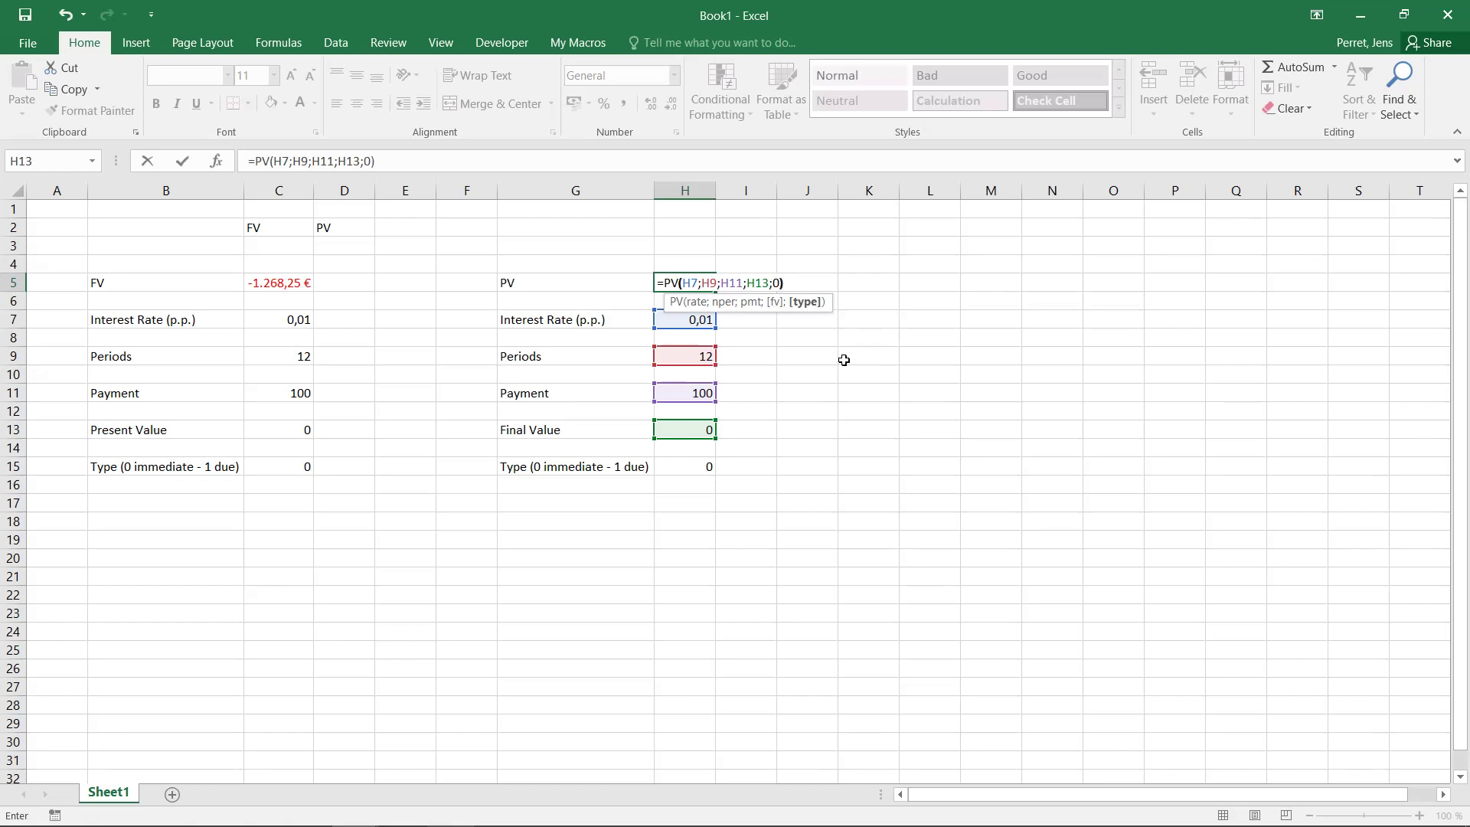
key(Return)
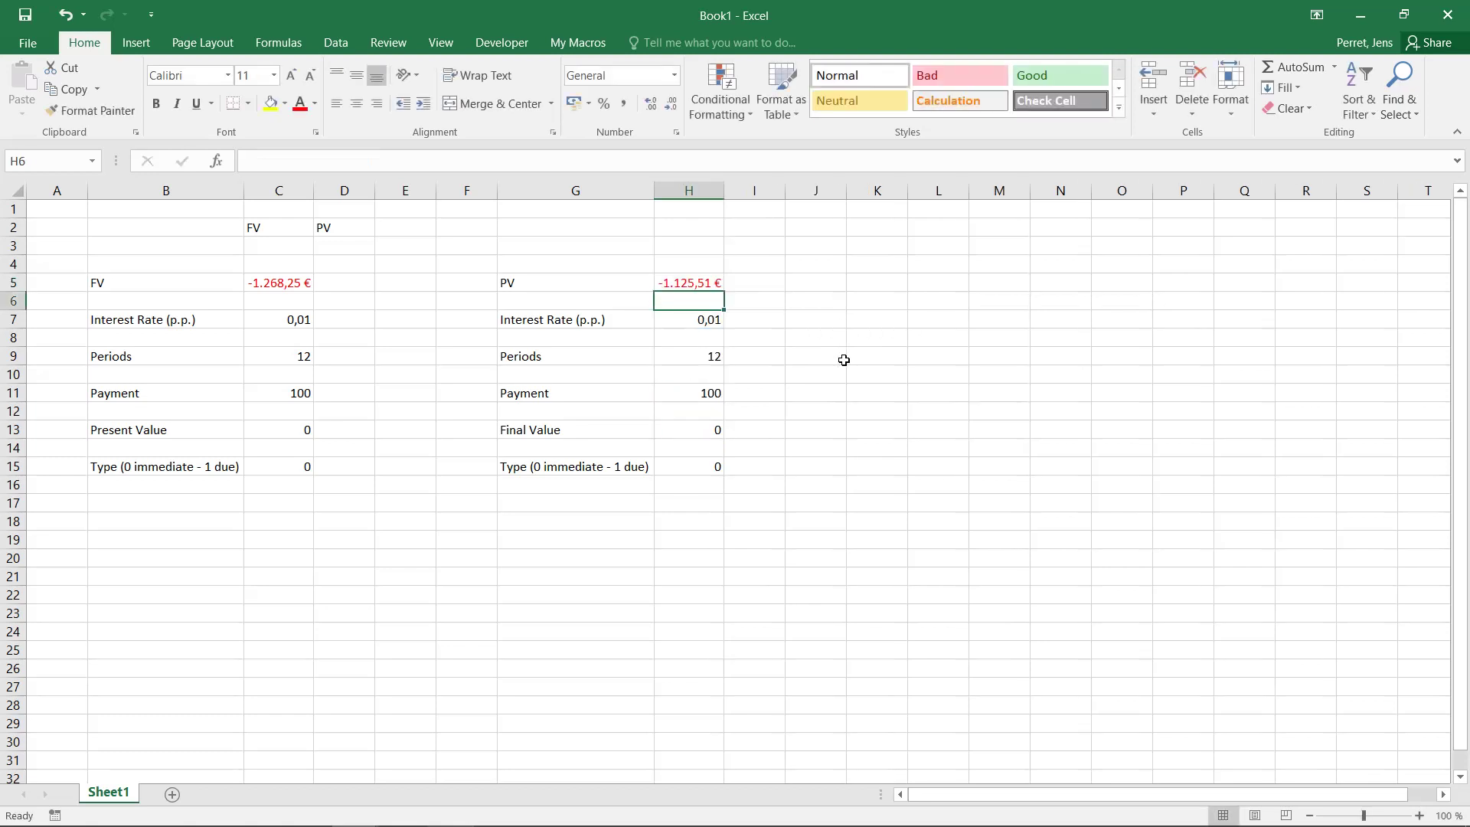